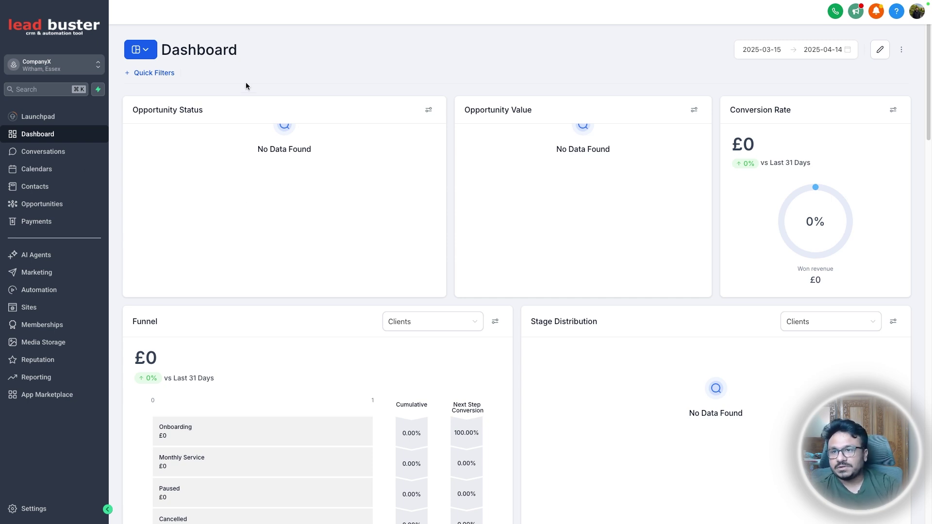
- Open Opportunities to view the Leads pipeline board with stages New Leads through Attended
click(57, 204)
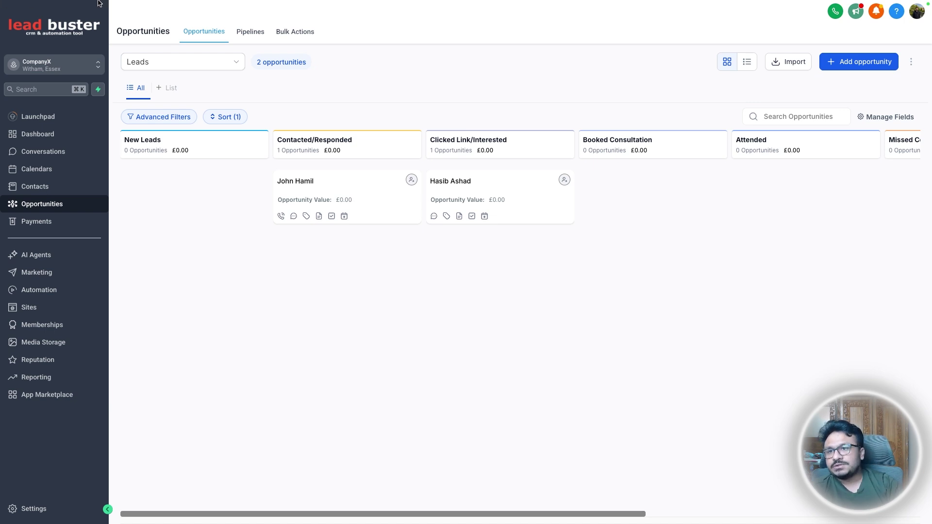
- In Google Ads, go to Goals > Conversions > Summary and start a new conversion action
mouse_move(255, 2)
click(81, 23)
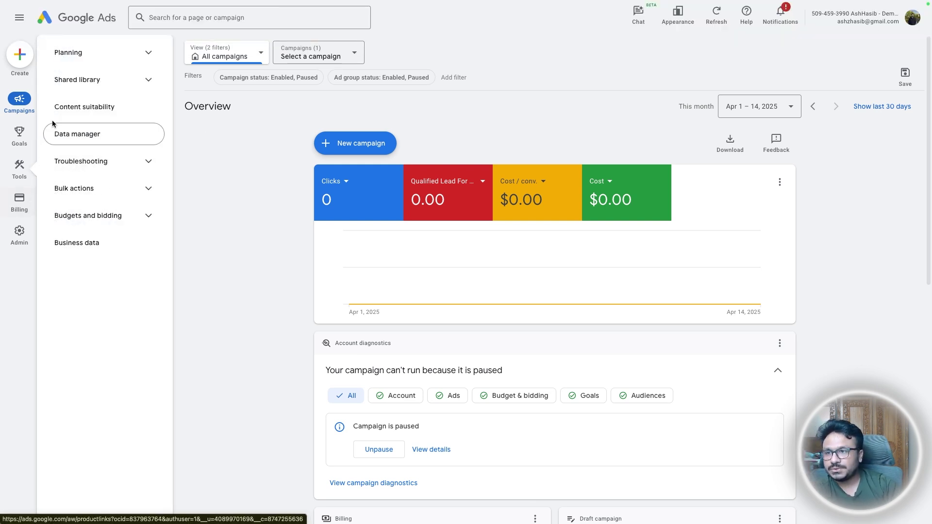
mouse_move(27, 135)
click(102, 87)
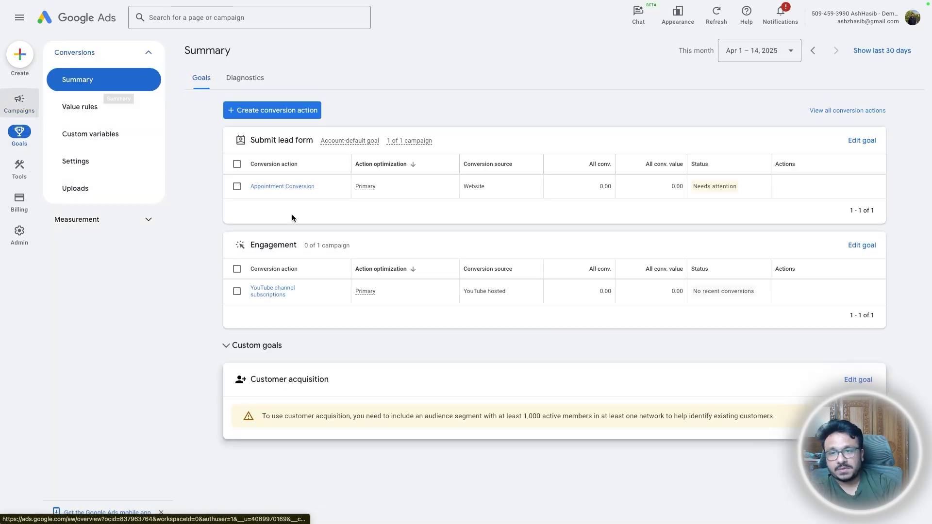
click(313, 111)
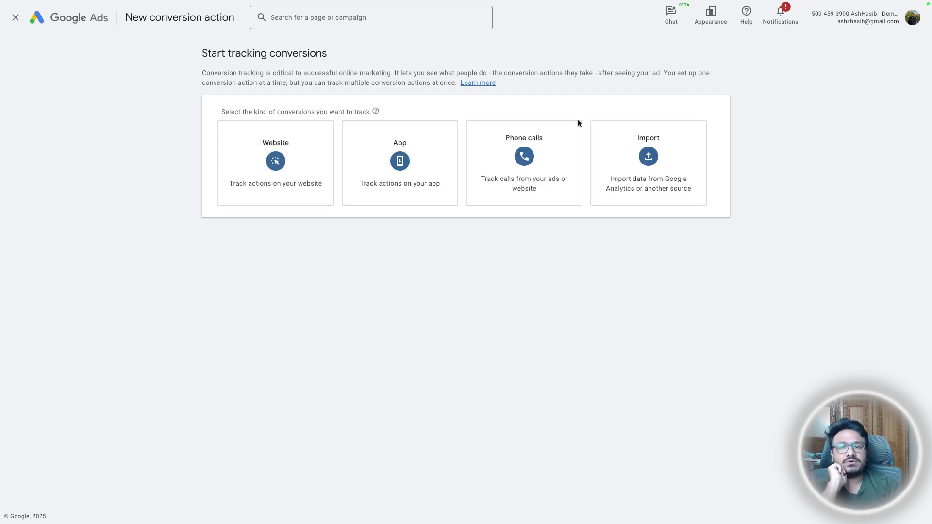
- Choose Import from CRMs, files, or other sources, tracking click conversions, with data source set up later
click(675, 155)
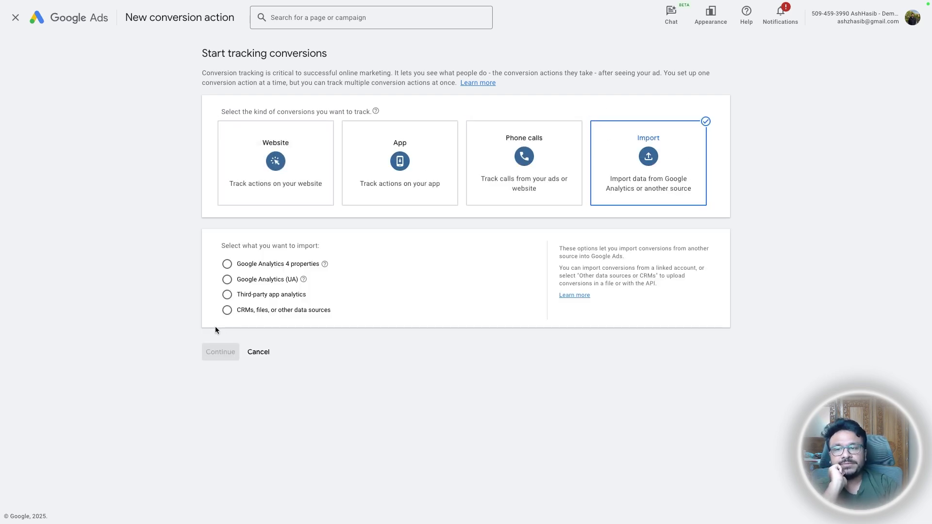
click(228, 313)
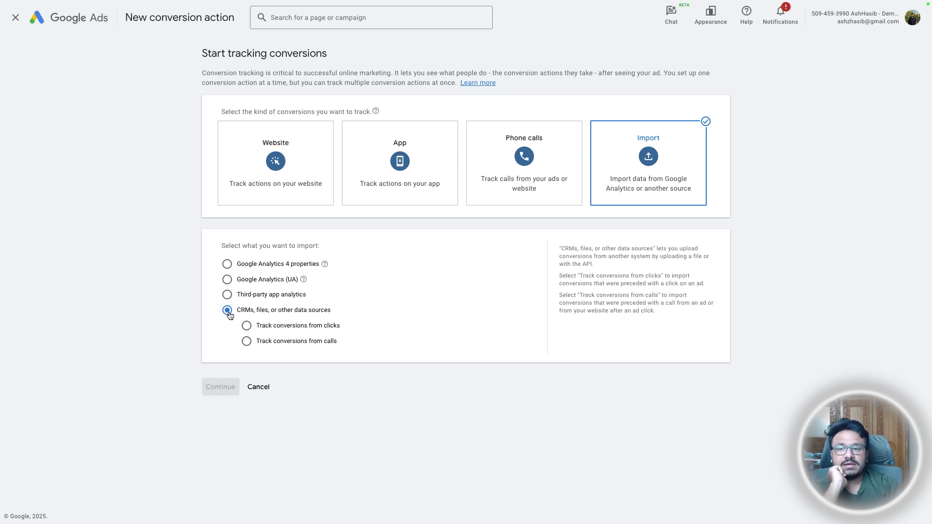
click(248, 329)
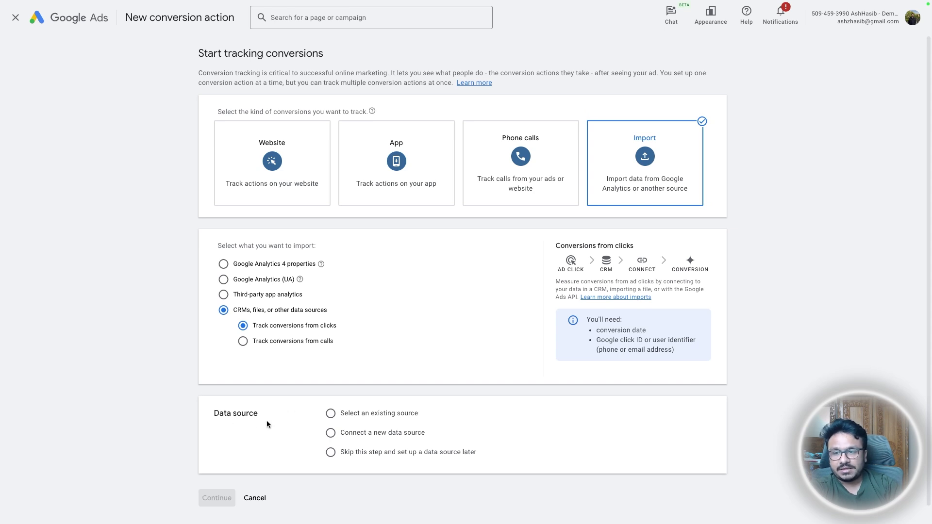
click(330, 453)
scroll(330, 454, down, 1)
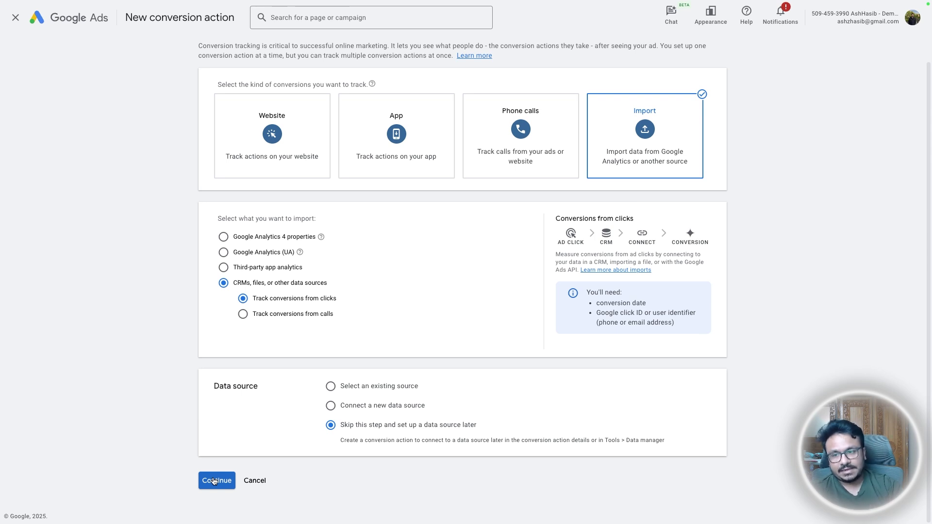
click(214, 481)
- Set the conversion goal to Qualified lead
click(322, 281)
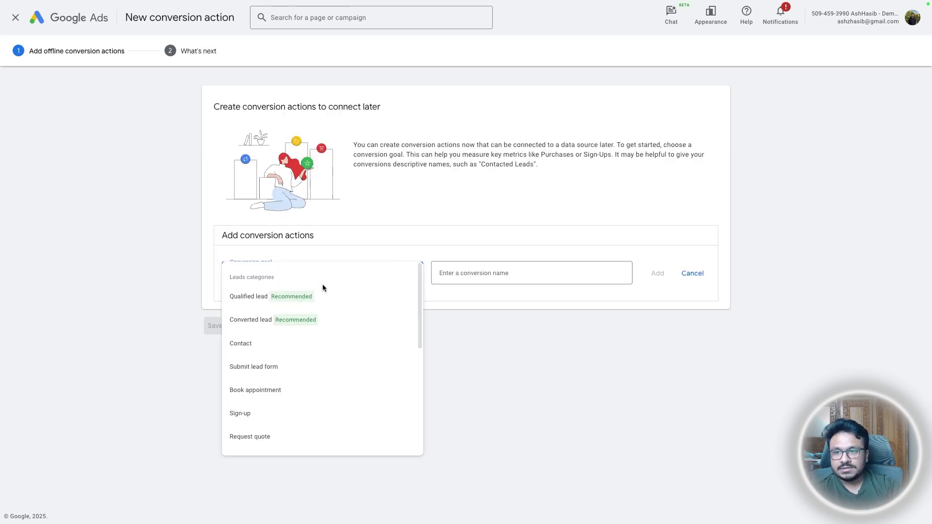
scroll(301, 369, down, 5)
scroll(296, 408, up, 5)
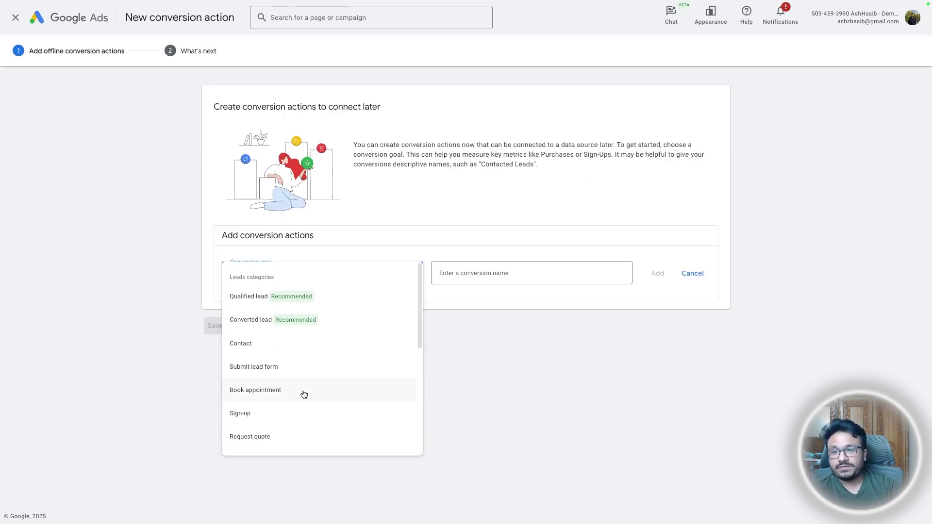
click(255, 302)
click(382, 275)
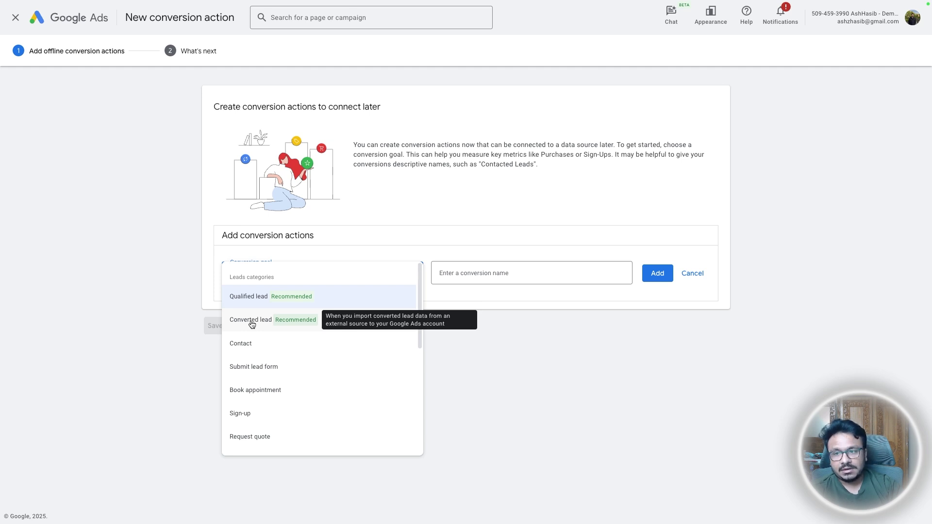
click(252, 325)
click(277, 273)
click(266, 305)
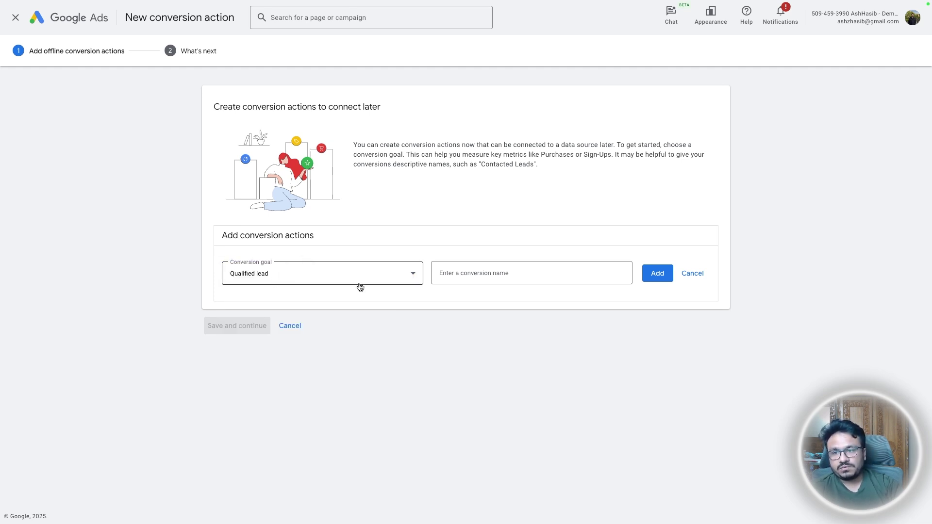
- Name the conversion action 'Attended Appointment', add it, and save and continue
click(473, 273)
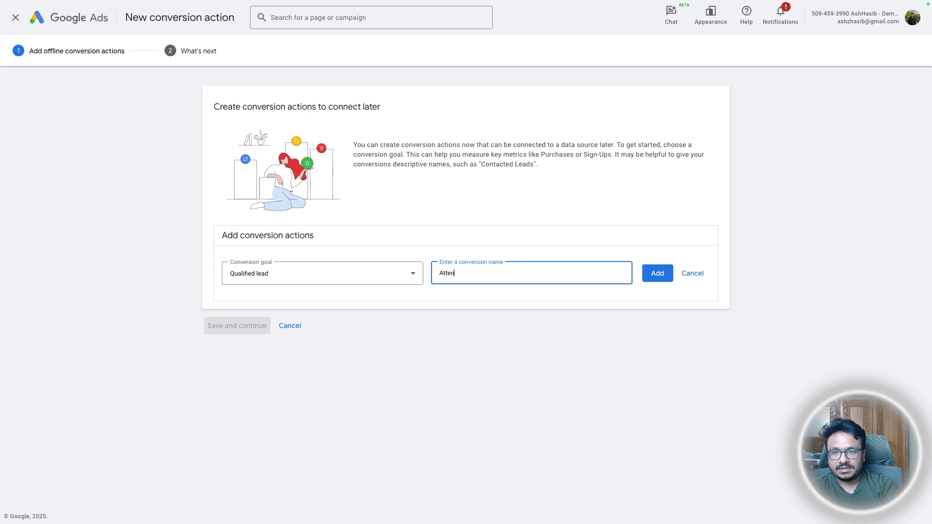
text(Attended Appointment)
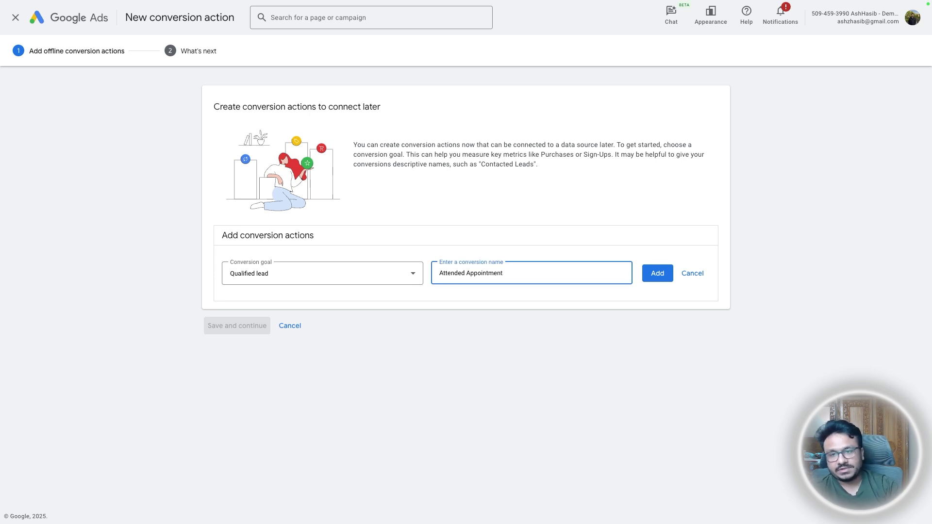
click(658, 273)
click(236, 358)
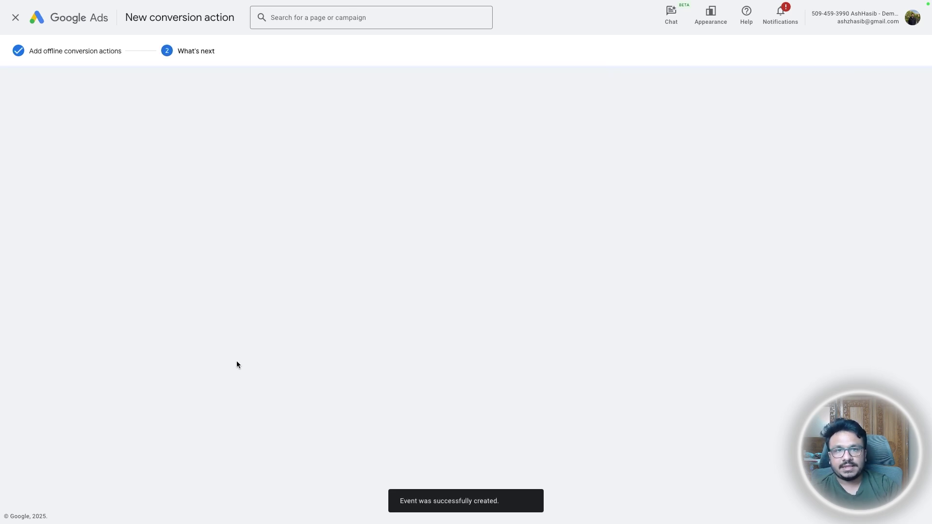
- Finish setup, confirm Attended Appointment is inactive under Qualified lead, and return to Lead Buster
click(246, 348)
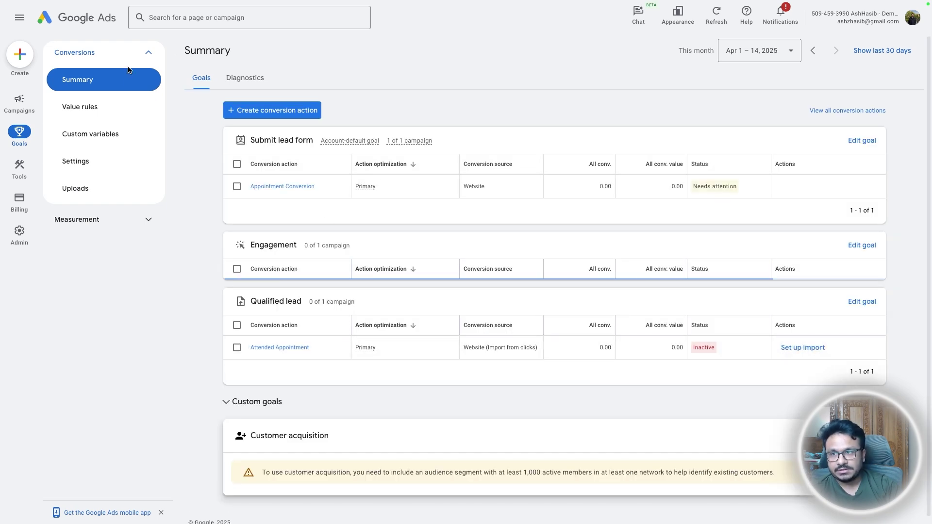
mouse_move(180, 2)
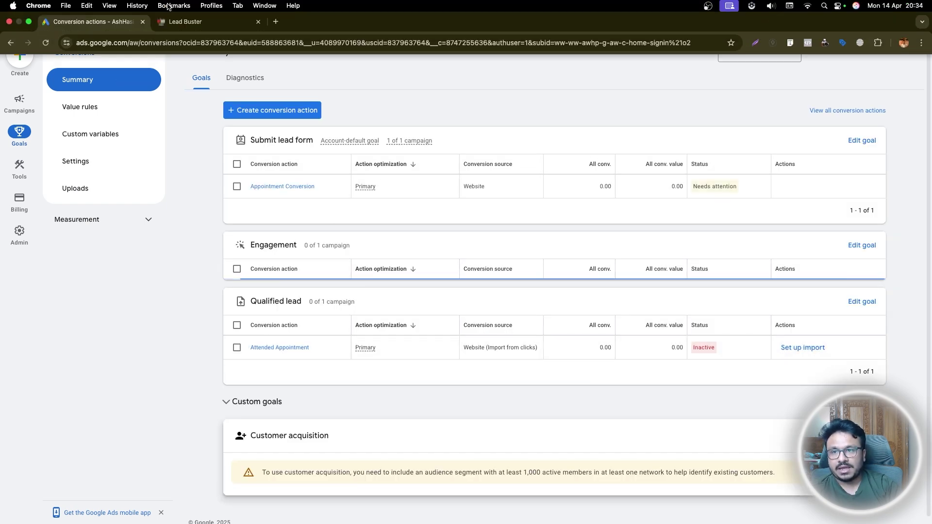
click(178, 28)
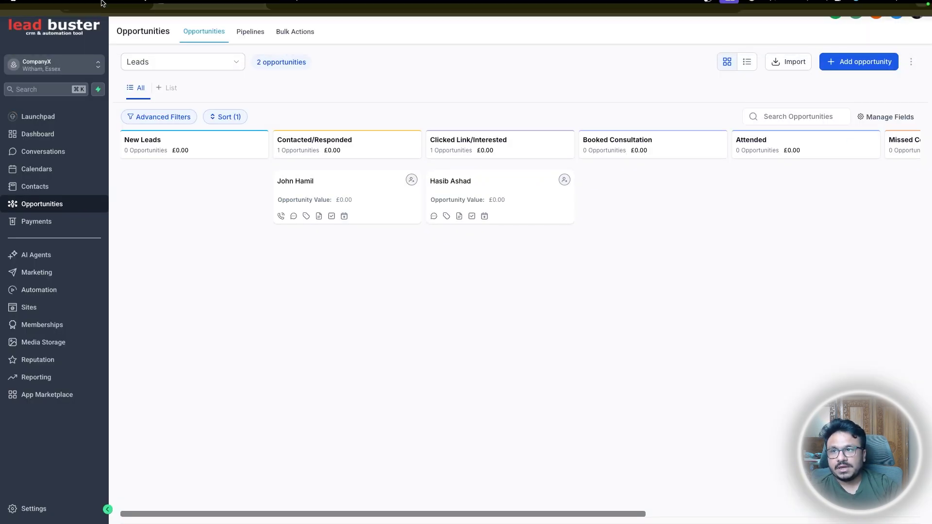
click(102, 22)
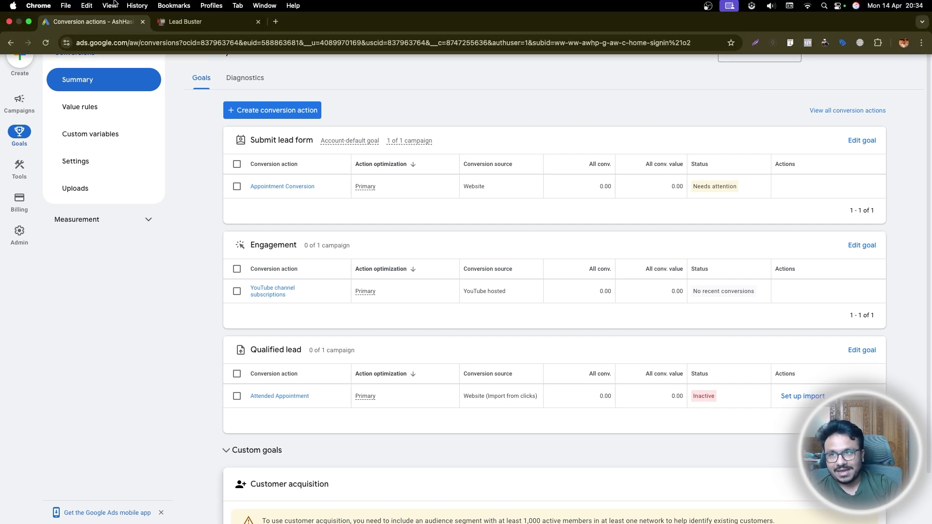
click(184, 22)
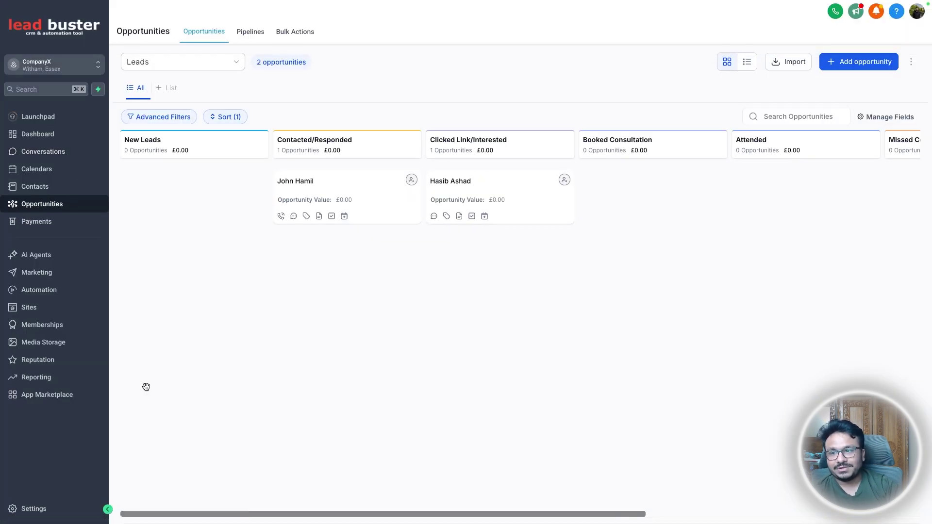
- In Settings > Integrations, set the Google integration's Adwords MCC Account ID to the linked account
click(44, 508)
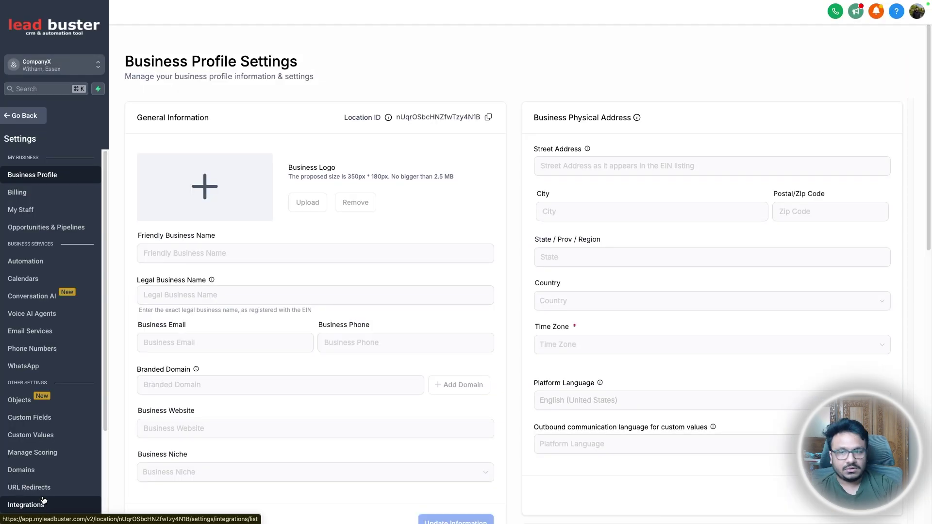
click(25, 504)
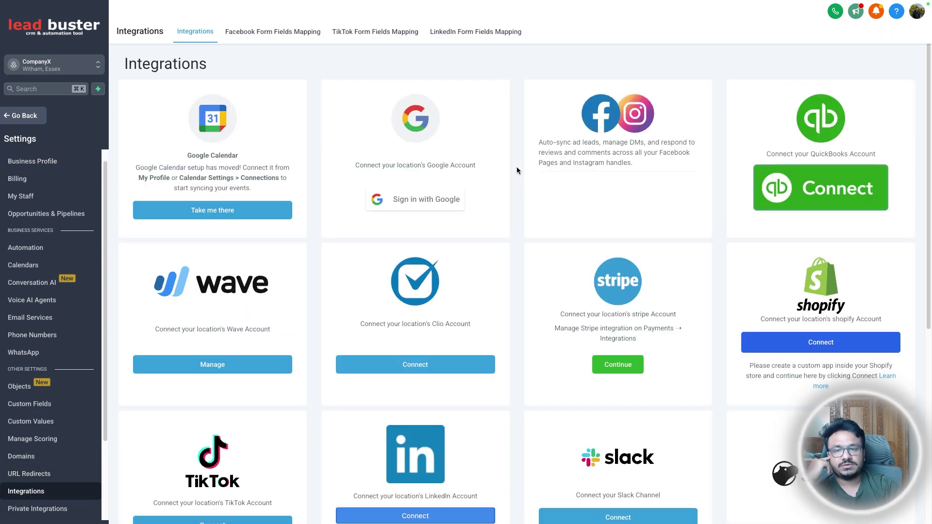
click(433, 204)
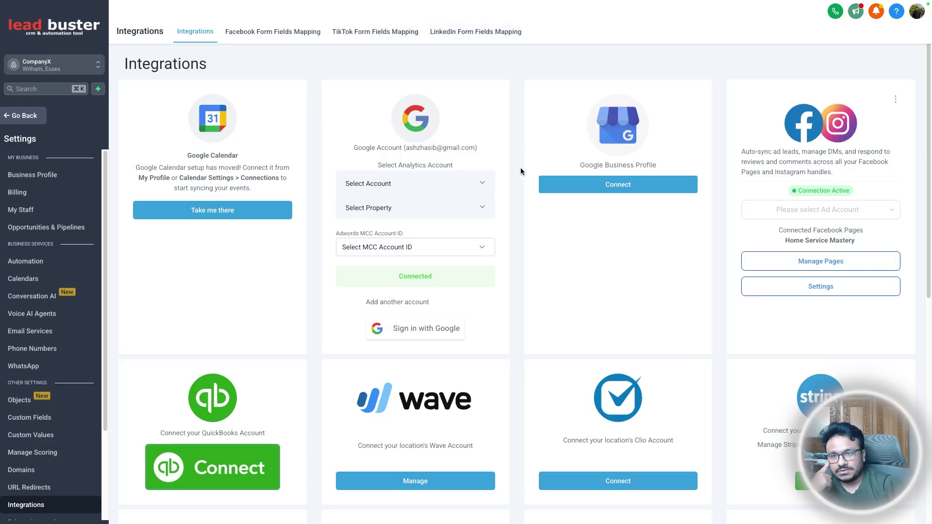
click(382, 246)
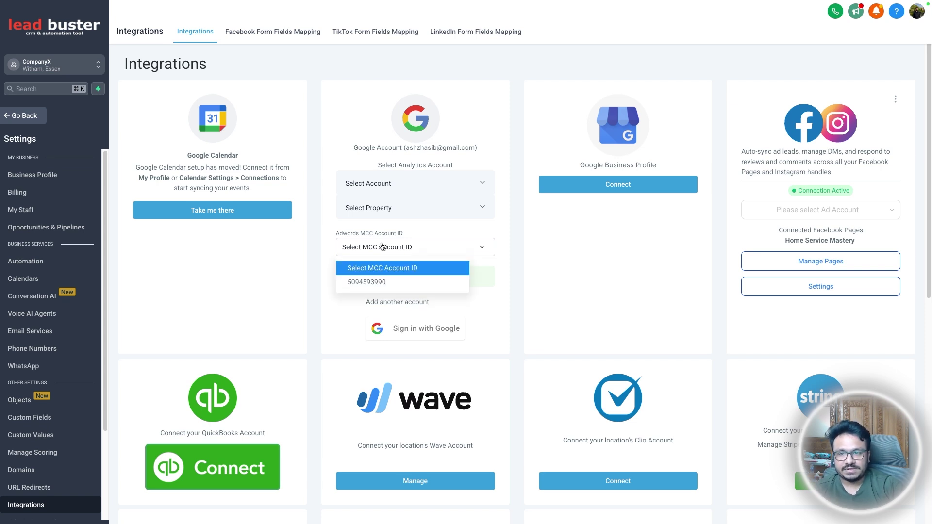
click(384, 284)
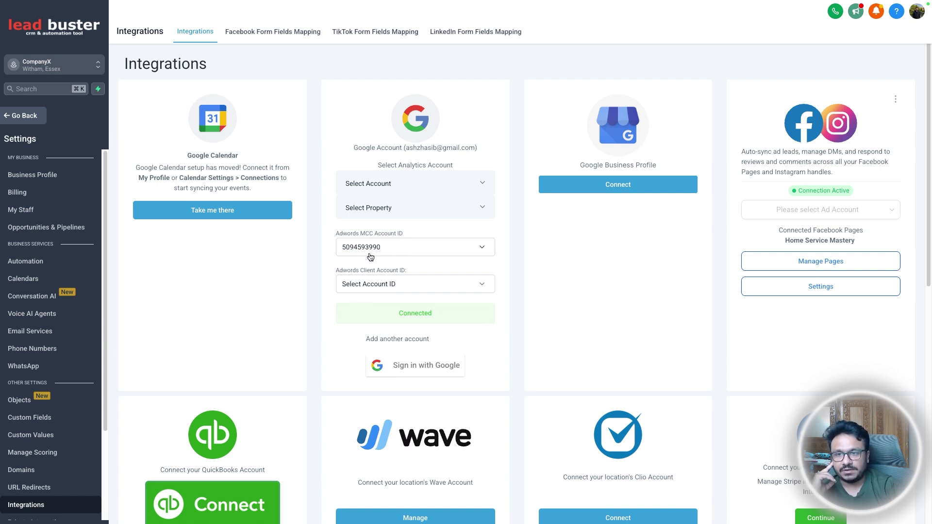
- Set the Adwords Client Account ID to the same Google Ads account
click(92, 22)
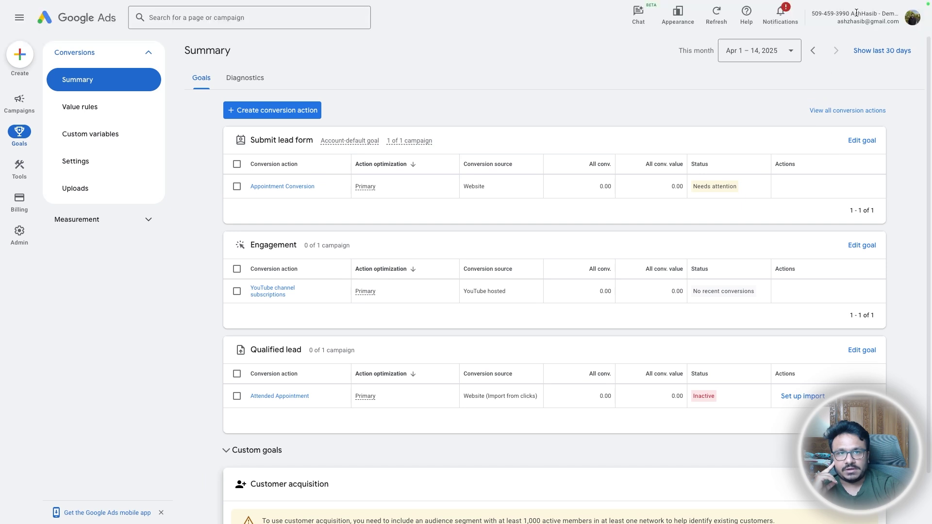
mouse_move(169, 3)
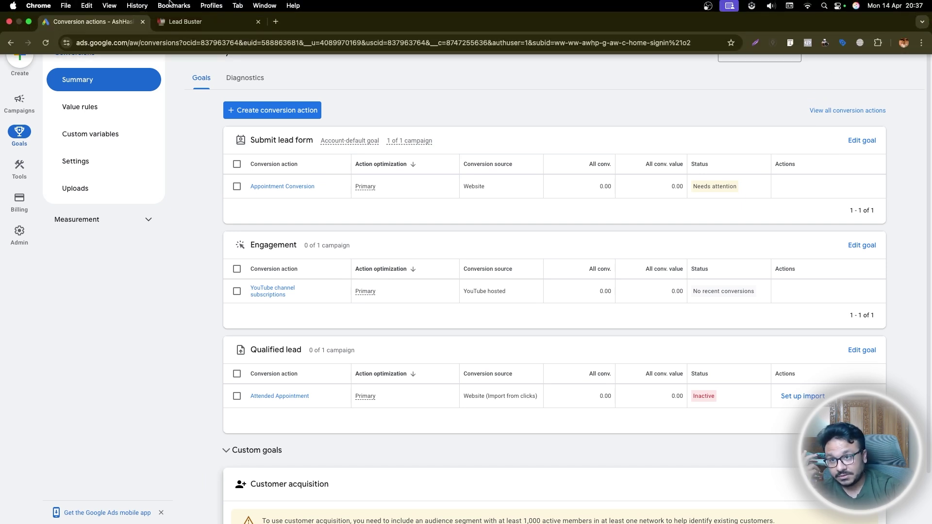
click(194, 22)
click(402, 282)
click(383, 319)
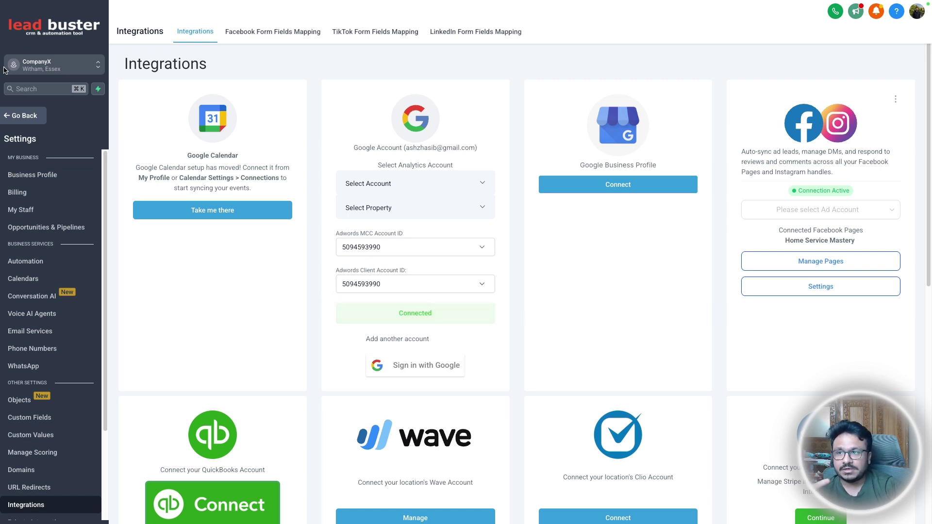
- Create a new automation workflow titled 'Attended Appts>> Offline Conversion To Google Ads'
click(35, 127)
click(41, 288)
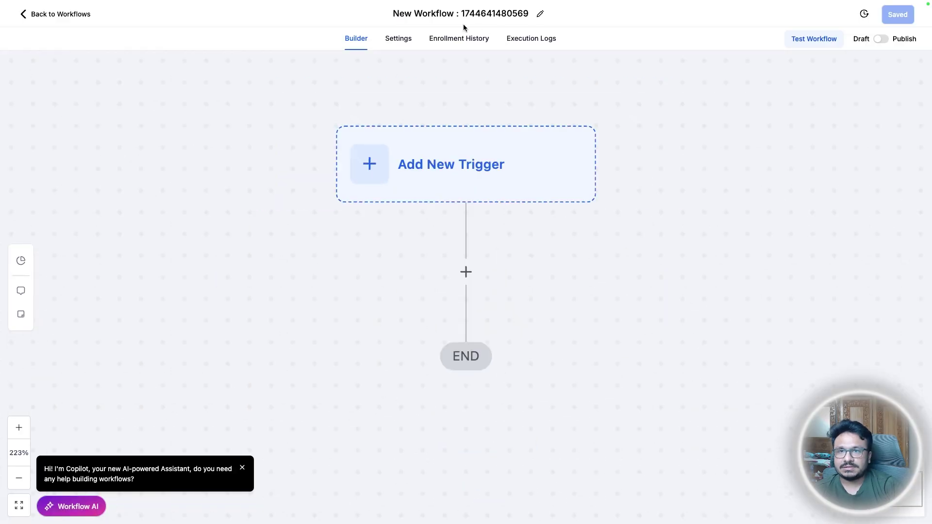
click(465, 15)
text(Atten)
text(ded Appts>> )
text(Offline Convers)
text(ion To Google Ads)
key(Return)
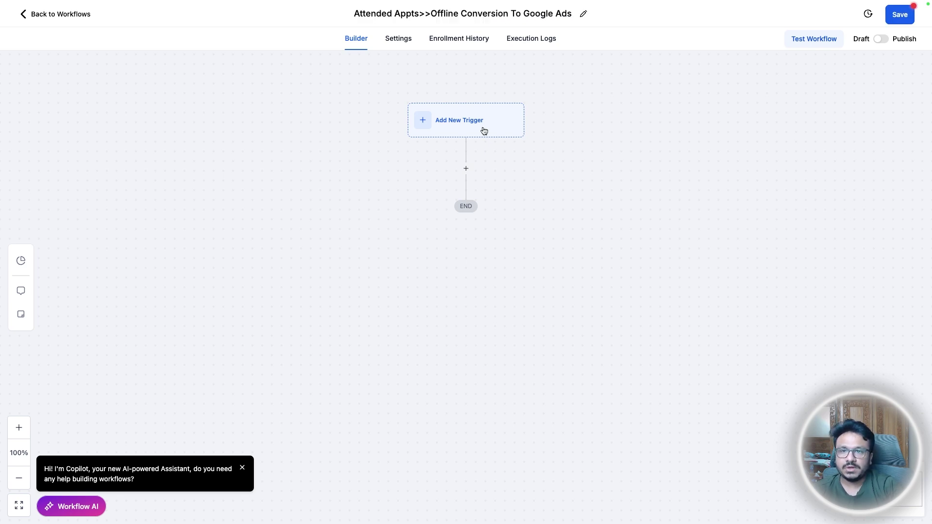
- Add a Pipeline stage changed trigger filtered to the Leads pipeline
click(480, 127)
text(pipe)
click(753, 201)
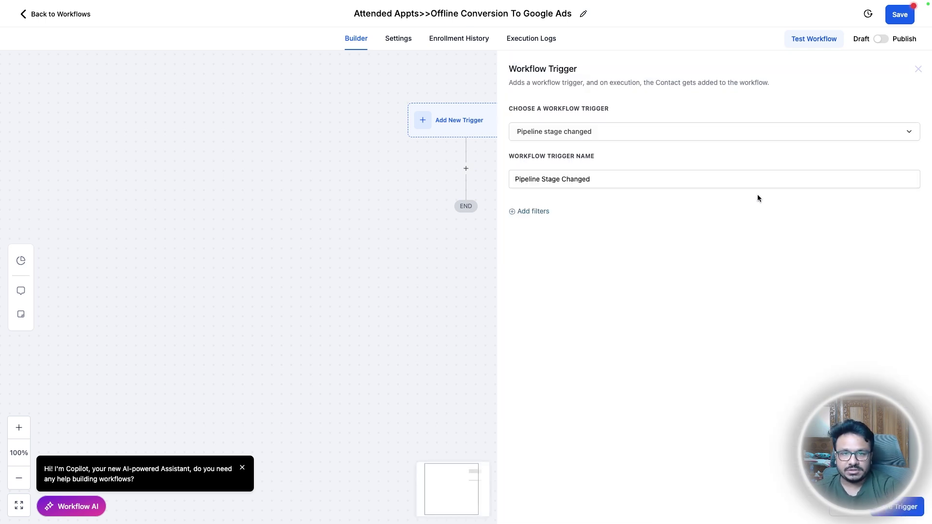
click(529, 212)
click(534, 224)
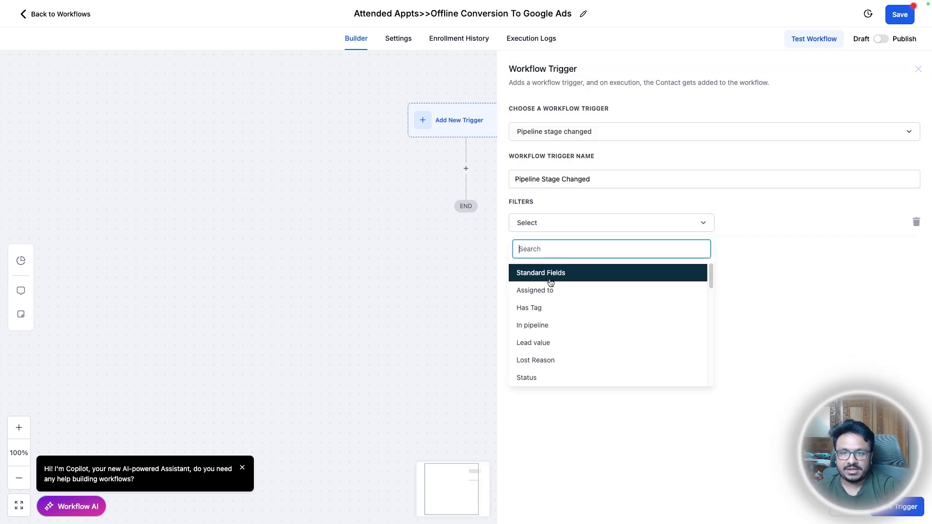
click(553, 326)
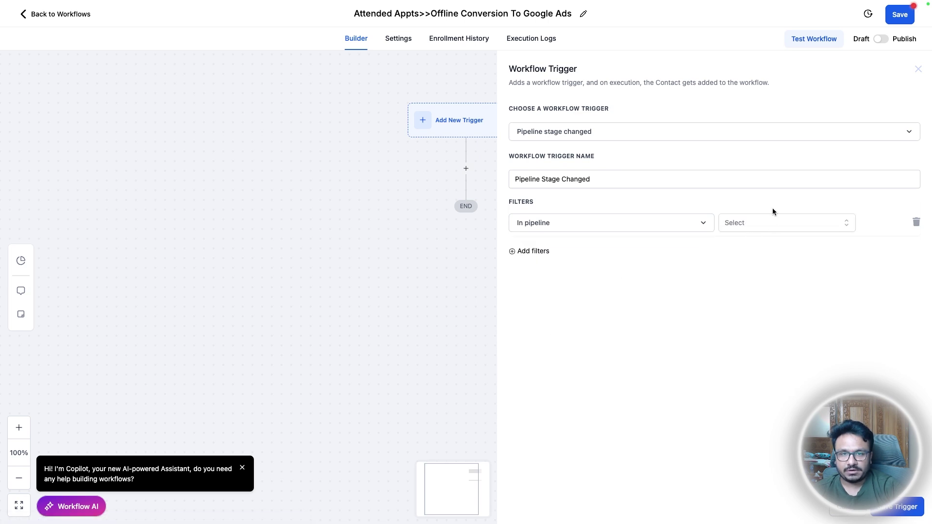
click(772, 221)
click(735, 286)
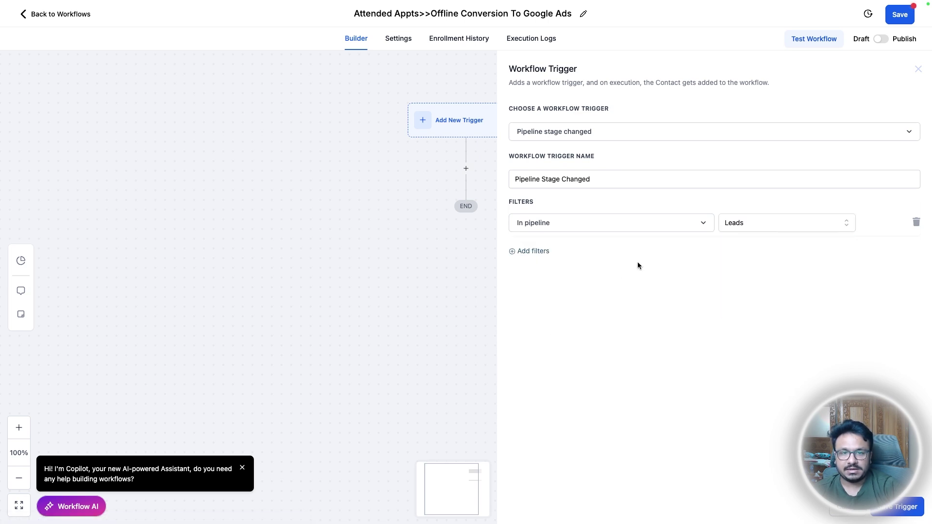
- Filter the trigger to pipeline stage Attended and rename it 'Moved To Attended'
click(543, 252)
click(542, 257)
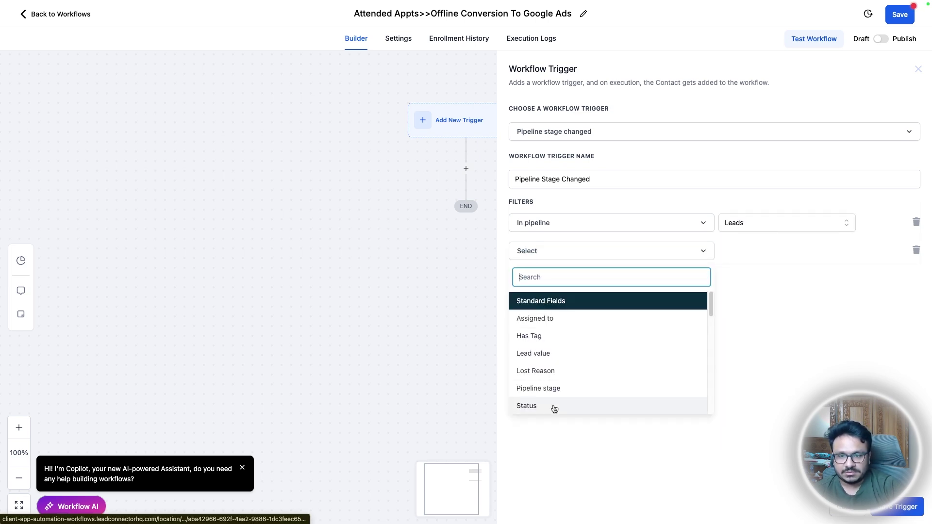
click(541, 388)
click(743, 261)
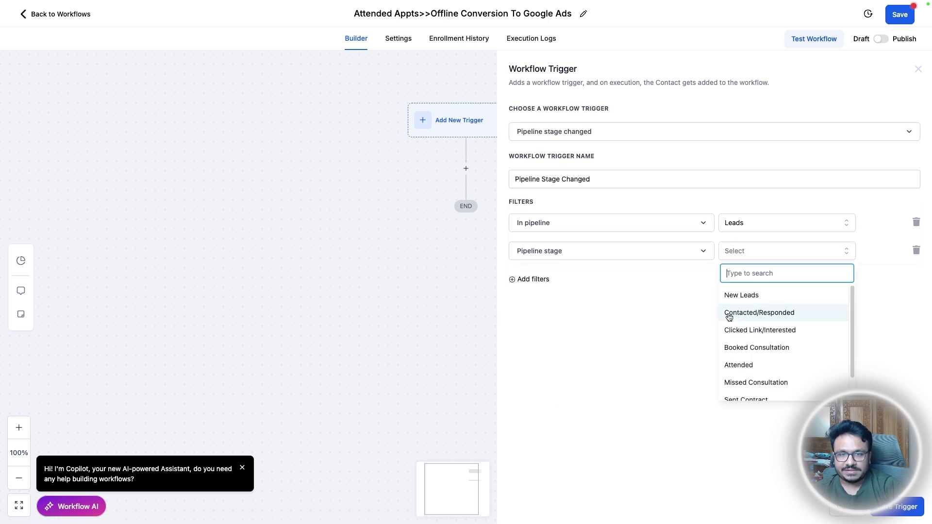
click(737, 366)
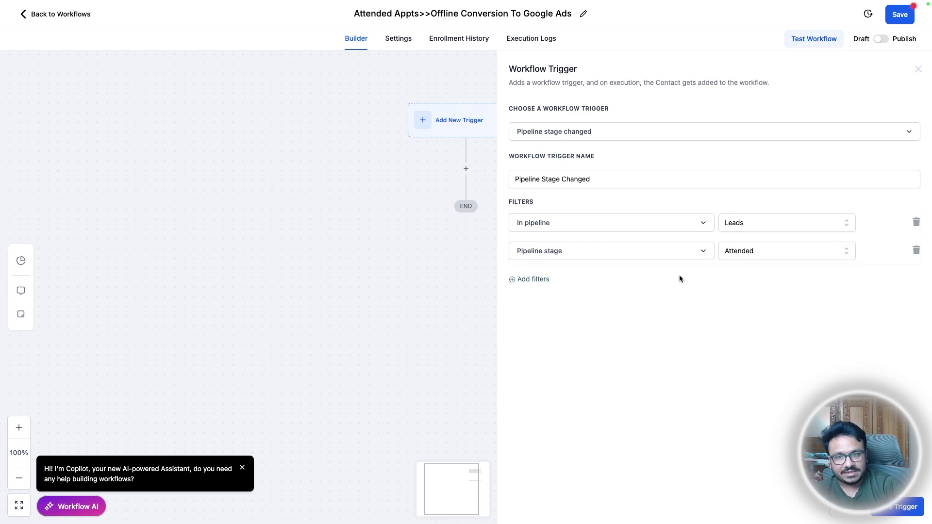
click(589, 179)
key(ctrl+a)
text(Mo)
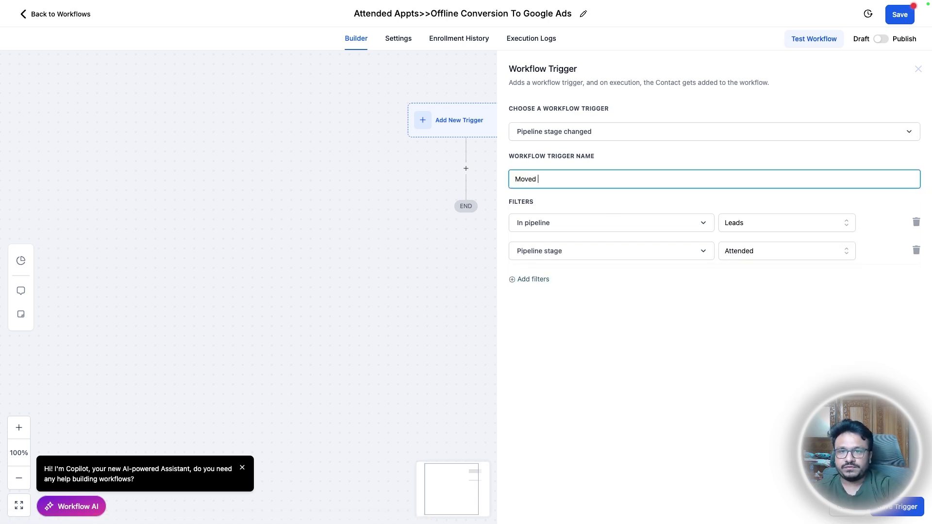
text(ved To Attended)
- Save the trigger and add an Add To Google Ads action using the Attended Appointment conversion
click(900, 507)
click(467, 192)
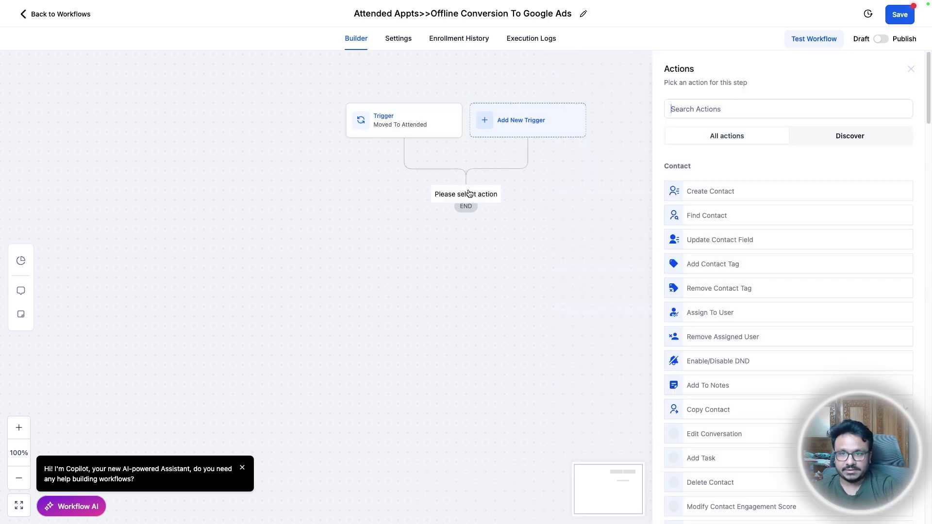
text(google)
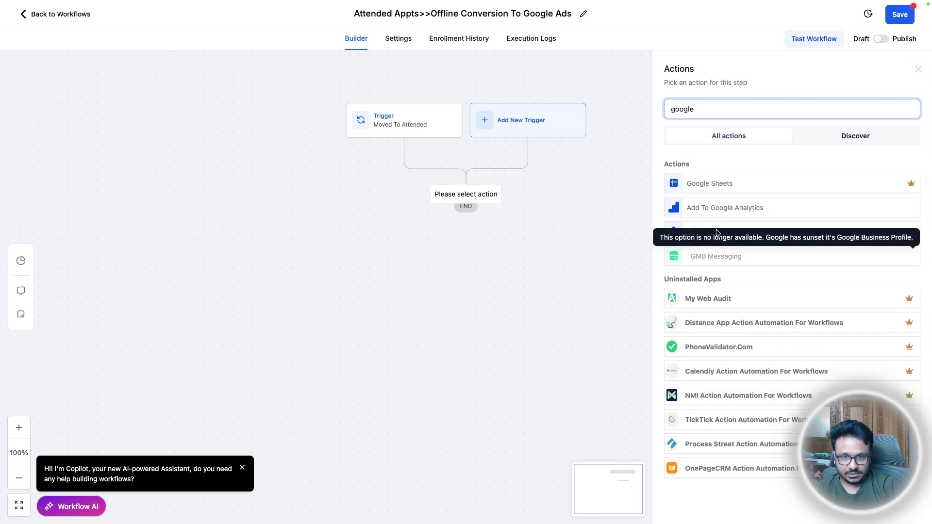
click(731, 232)
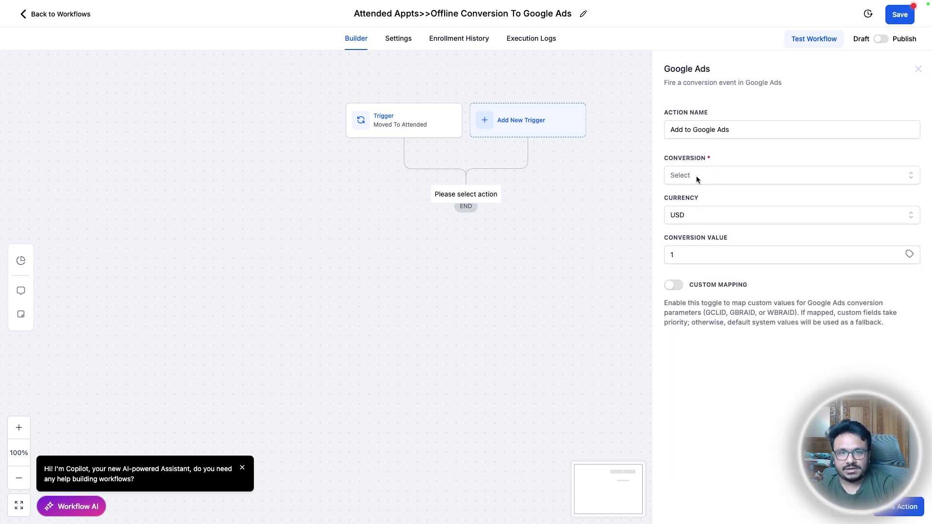
click(695, 176)
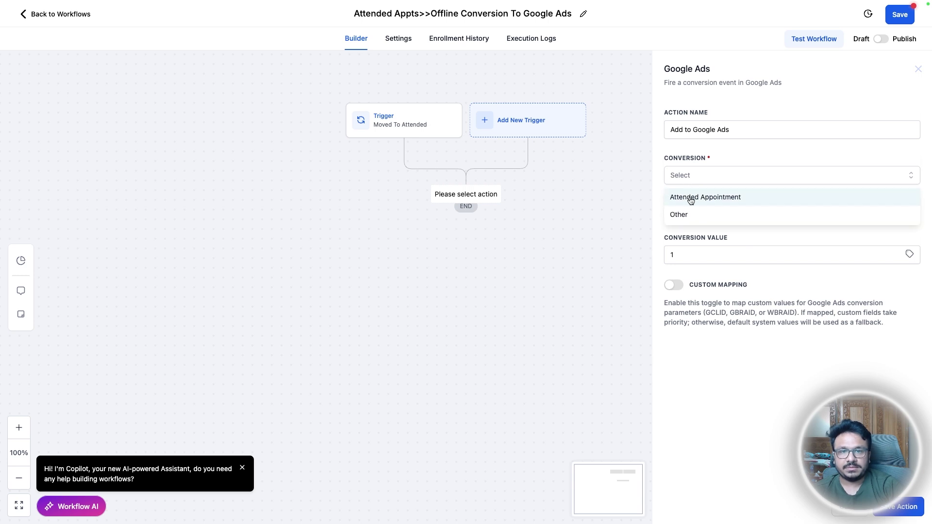
click(689, 201)
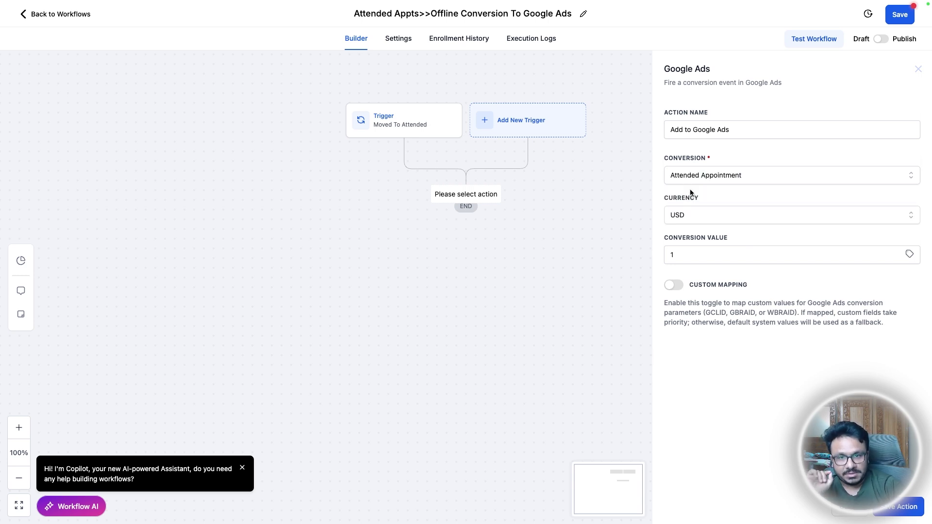
click(718, 175)
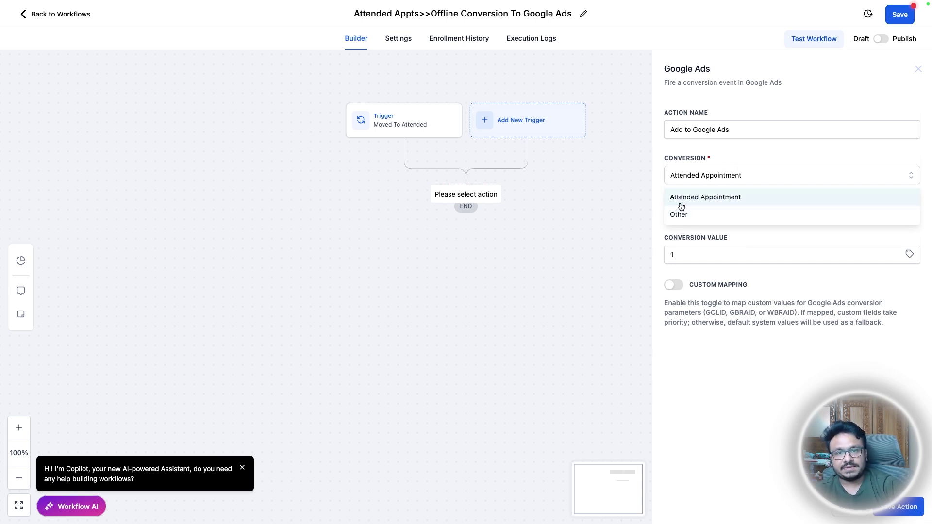
click(687, 202)
click(697, 178)
- Verify Attended Appointment is listed under Qualified lead in Google Ads, then return to the workflow
click(699, 193)
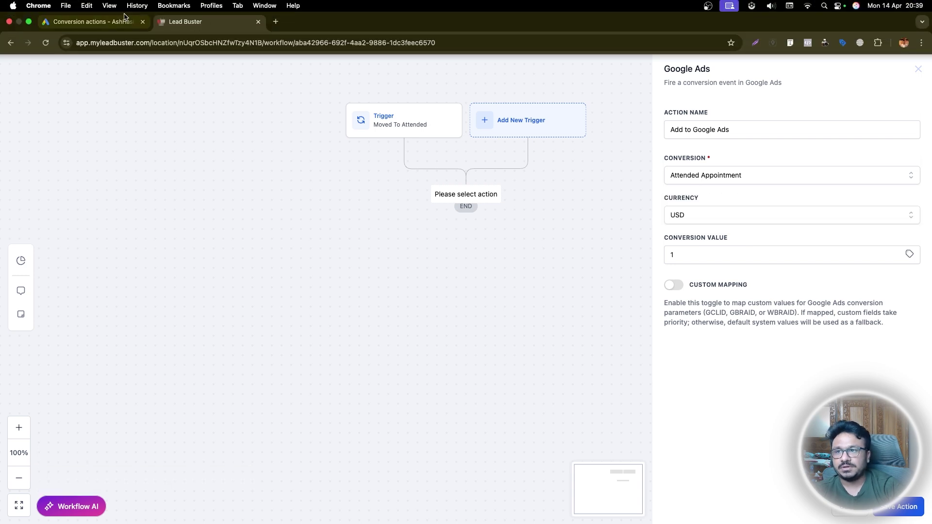
click(92, 14)
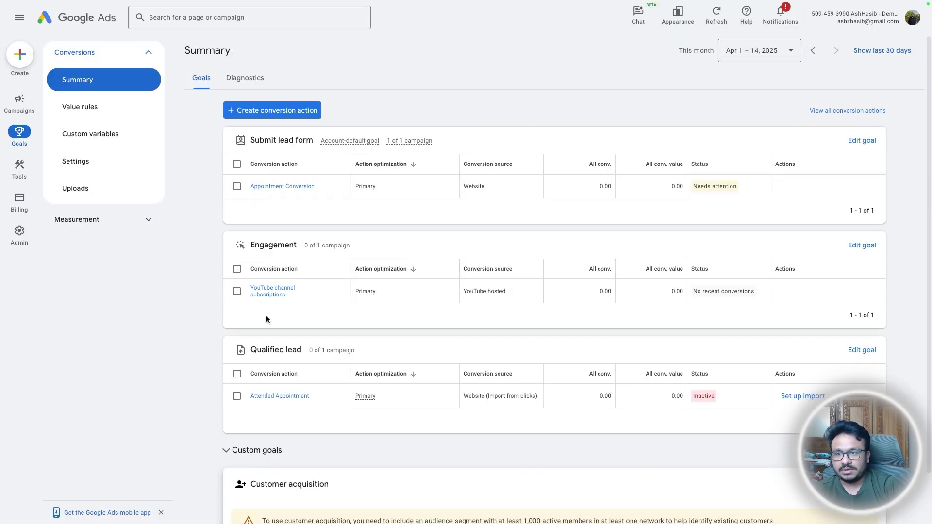
mouse_move(119, 2)
click(185, 22)
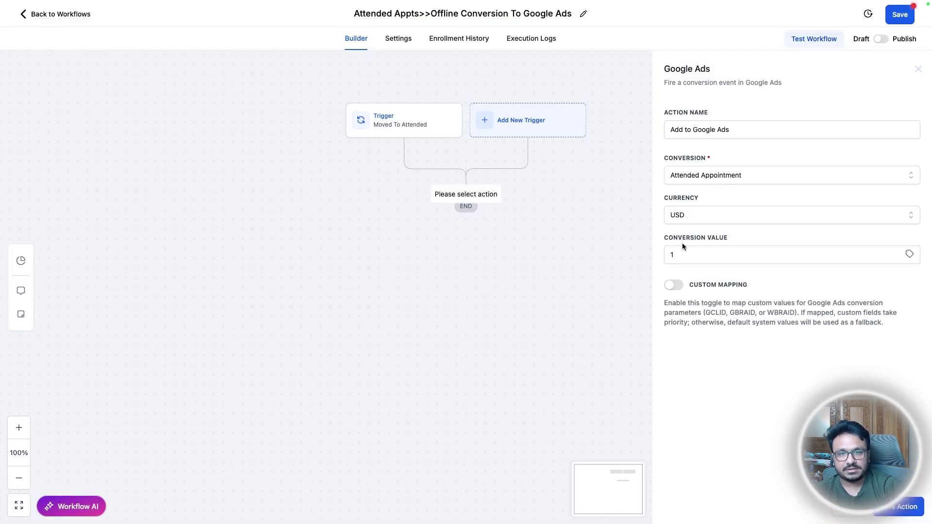
- Try mapping GCLID to Attribution > Latest > Google ClickId, then turn custom mapping back off
click(674, 284)
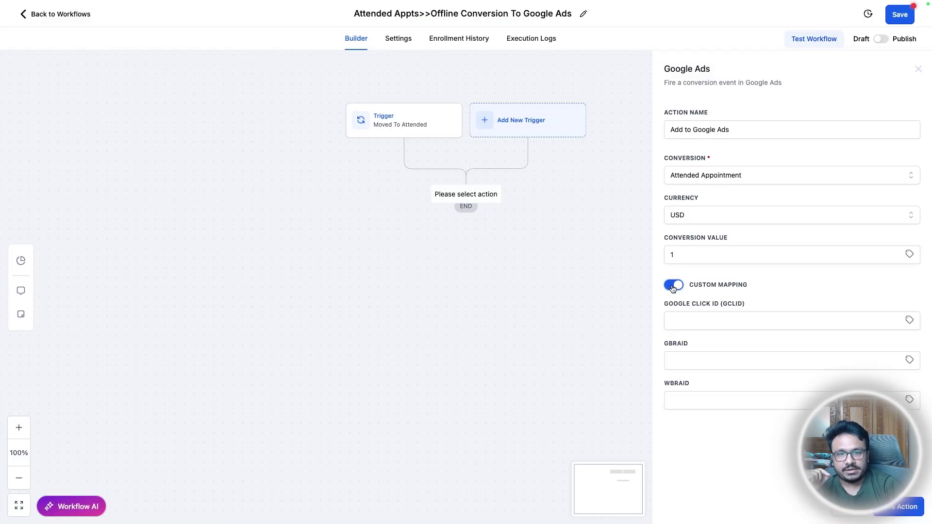
click(909, 320)
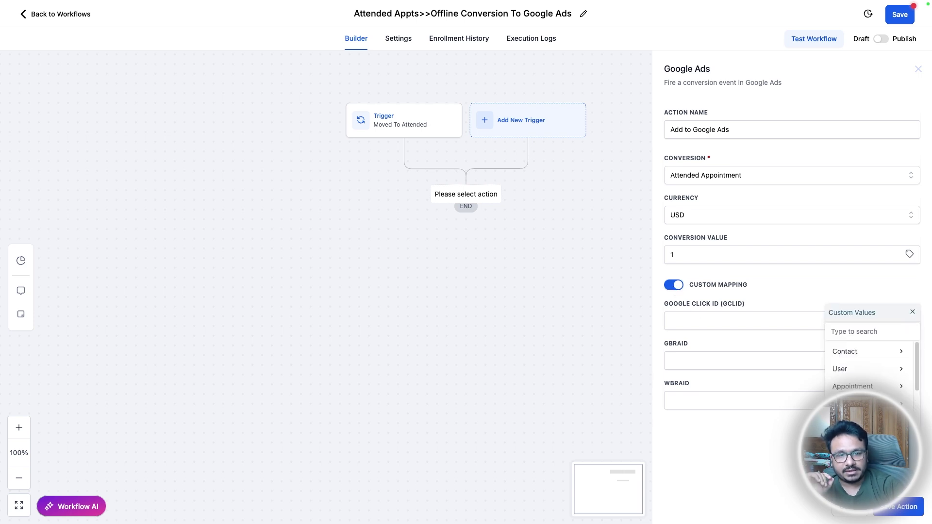
scroll(867, 379, down, 3)
click(867, 388)
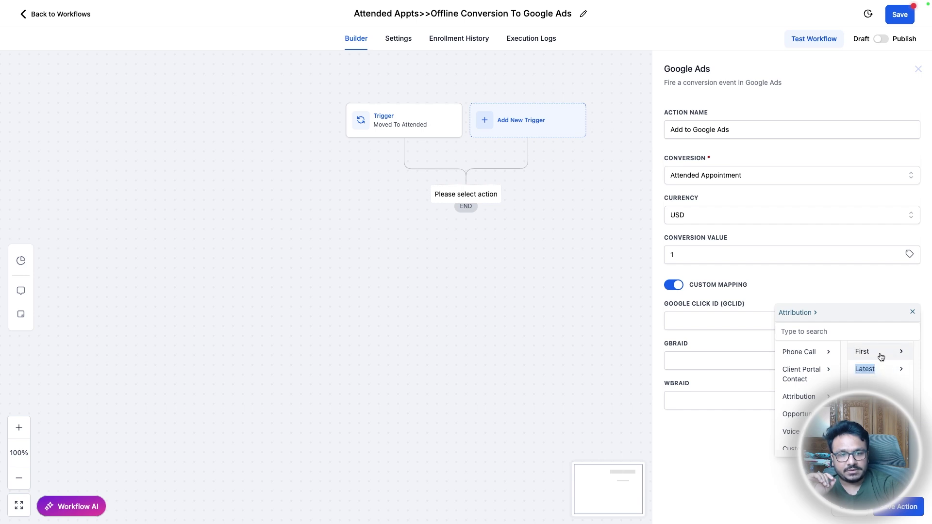
click(879, 369)
scroll(883, 383, down, 5)
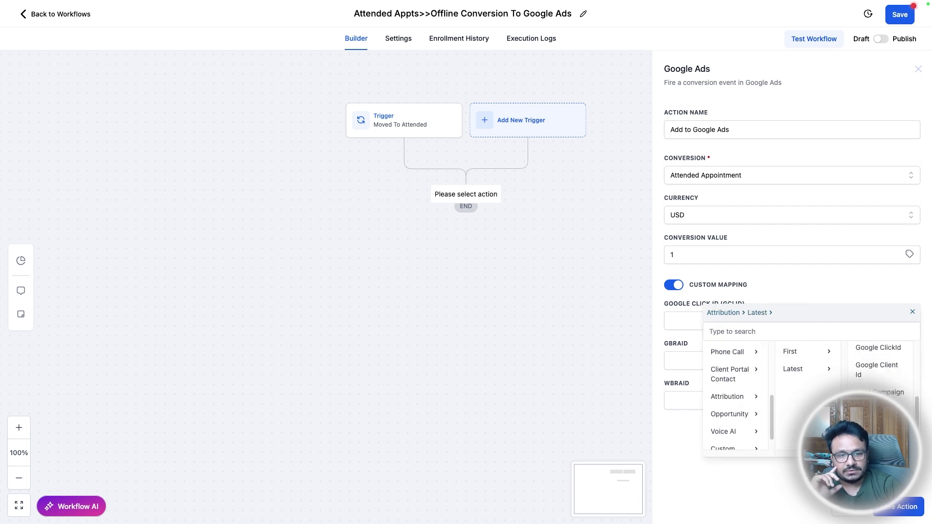
click(878, 385)
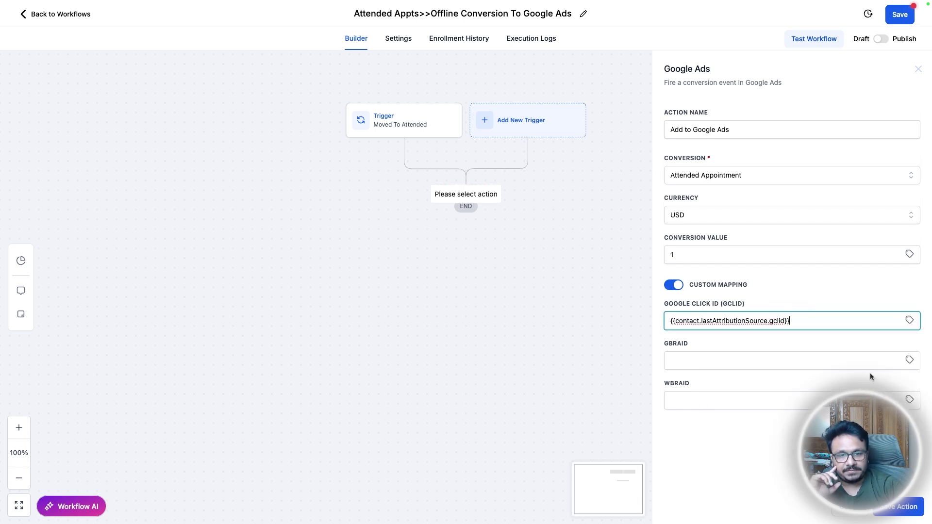
click(672, 286)
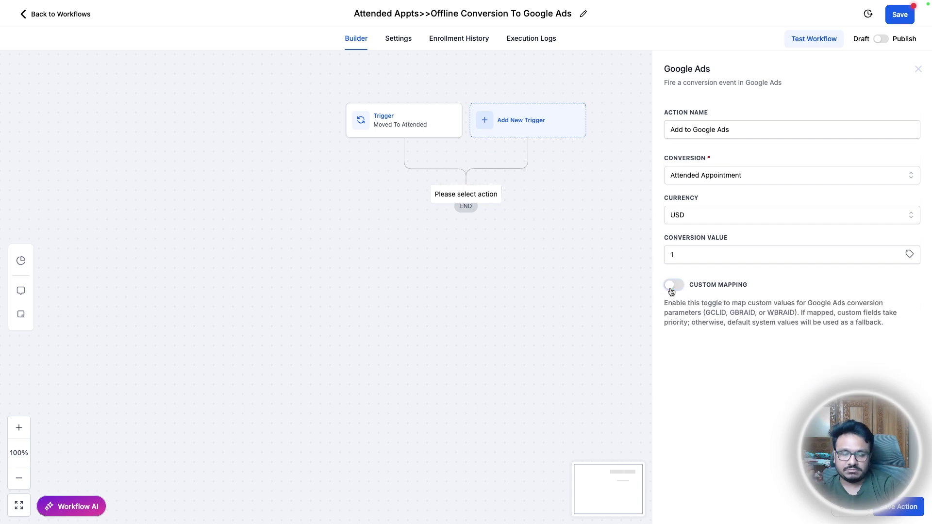
- Add the Google Ads action, publish and save the workflow, then return to Google Ads
click(901, 506)
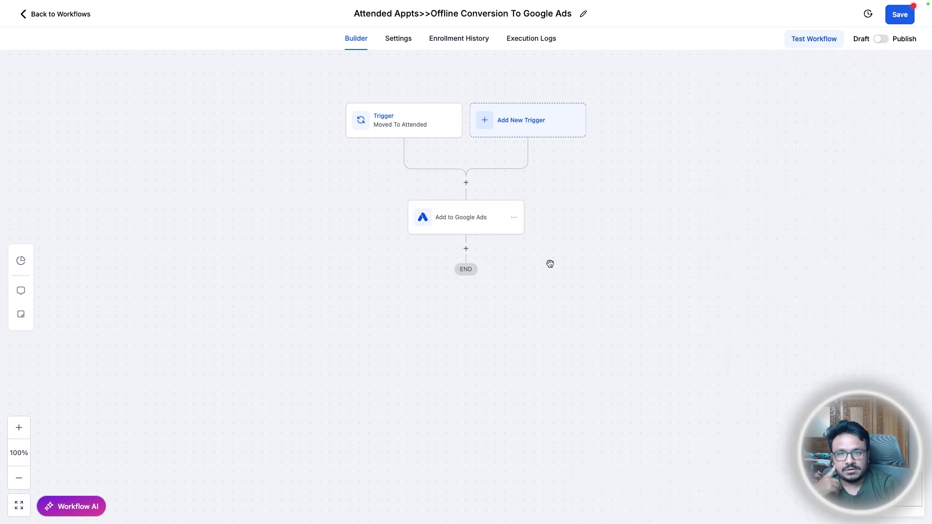
click(882, 38)
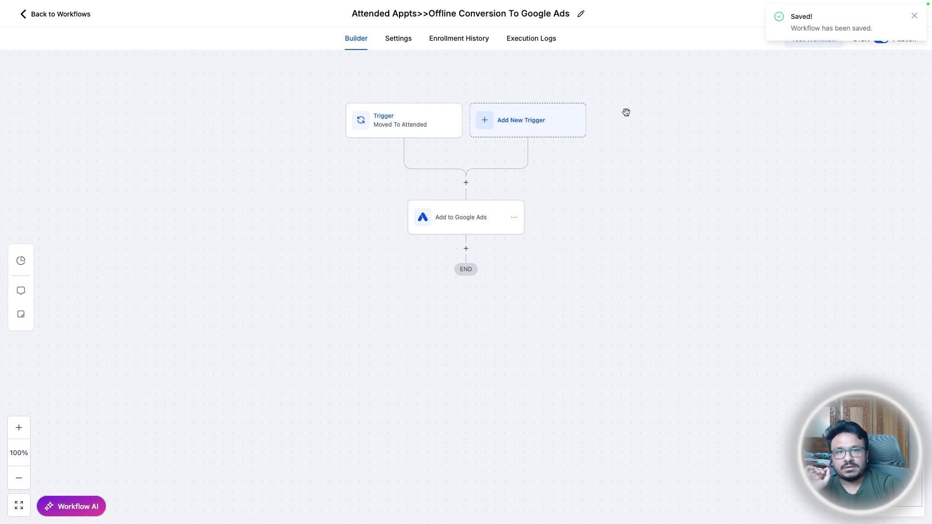
click(913, 16)
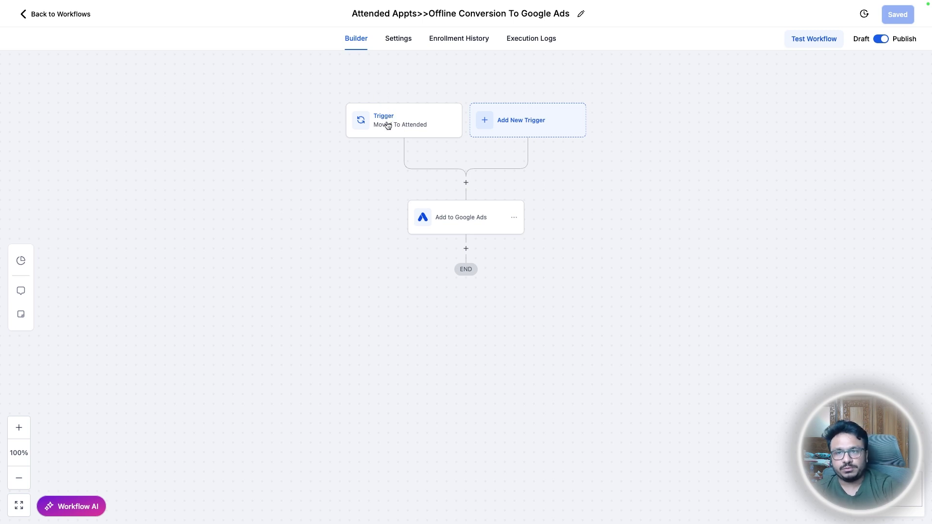
click(46, 14)
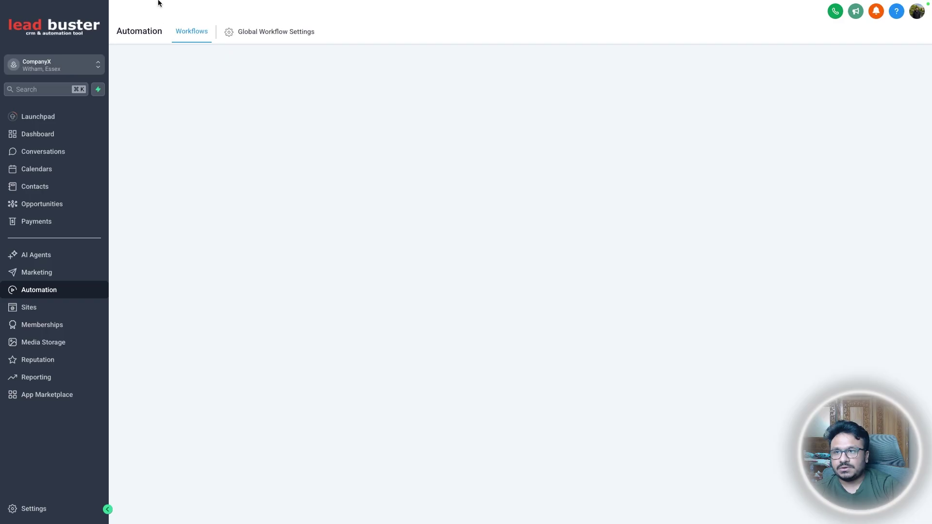
click(106, 22)
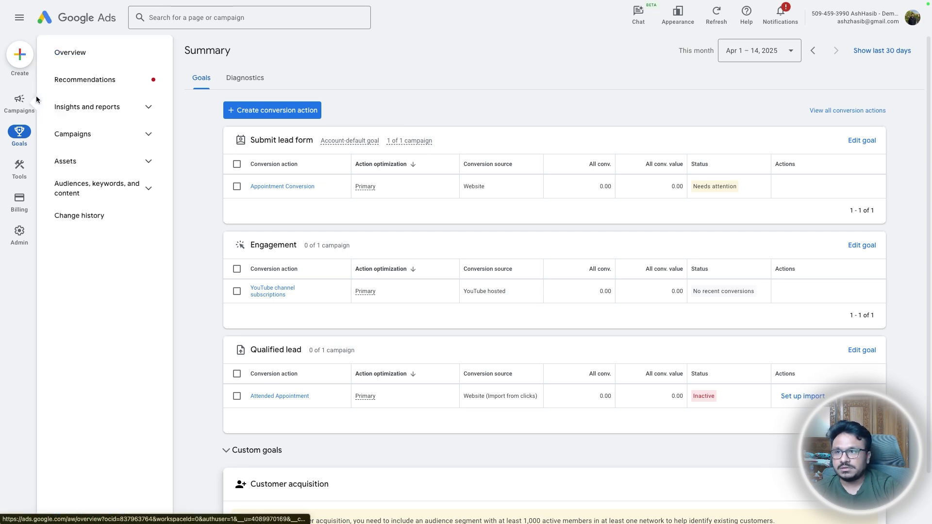
- Set the campaigns Overview's red metric card to Conversions > Attended Appointment
click(19, 101)
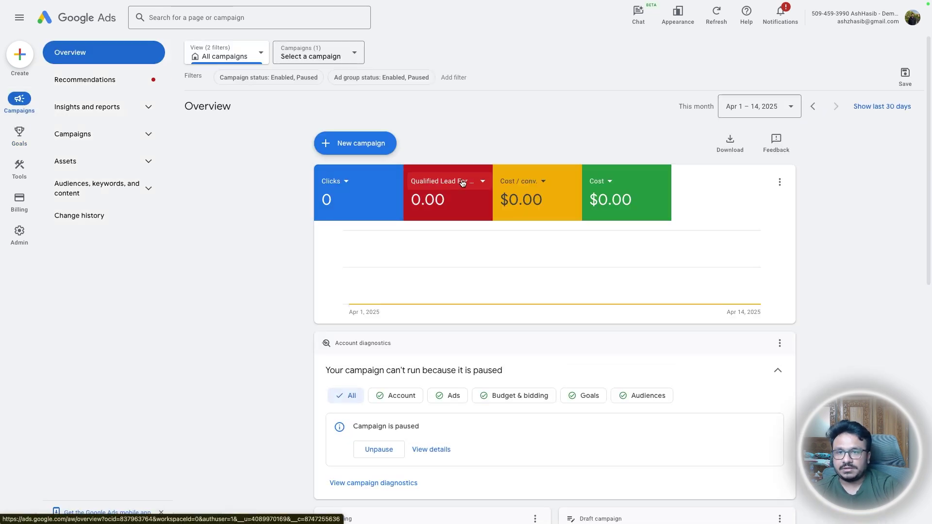
click(462, 182)
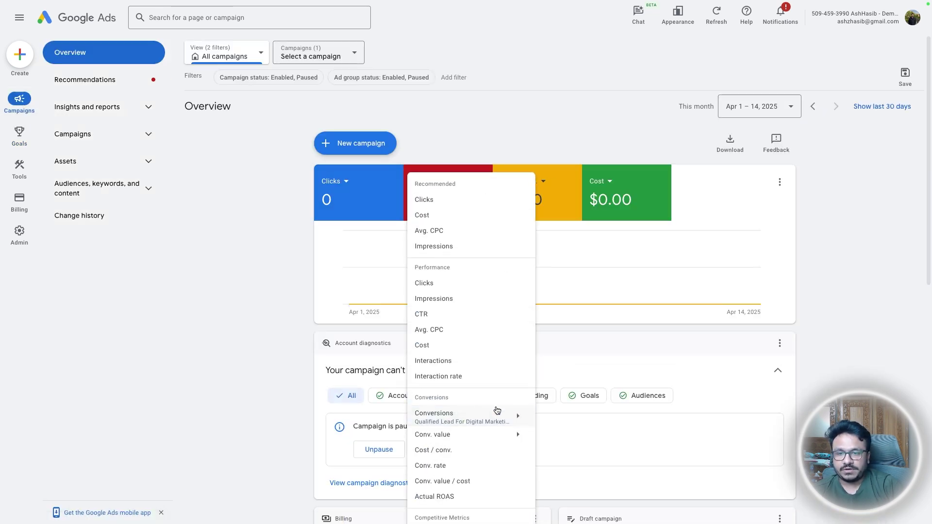
click(478, 143)
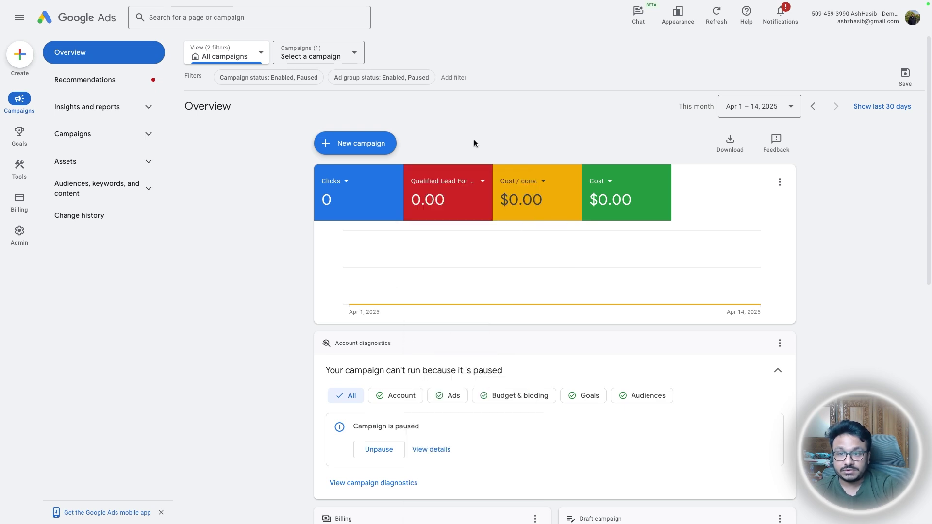
click(451, 183)
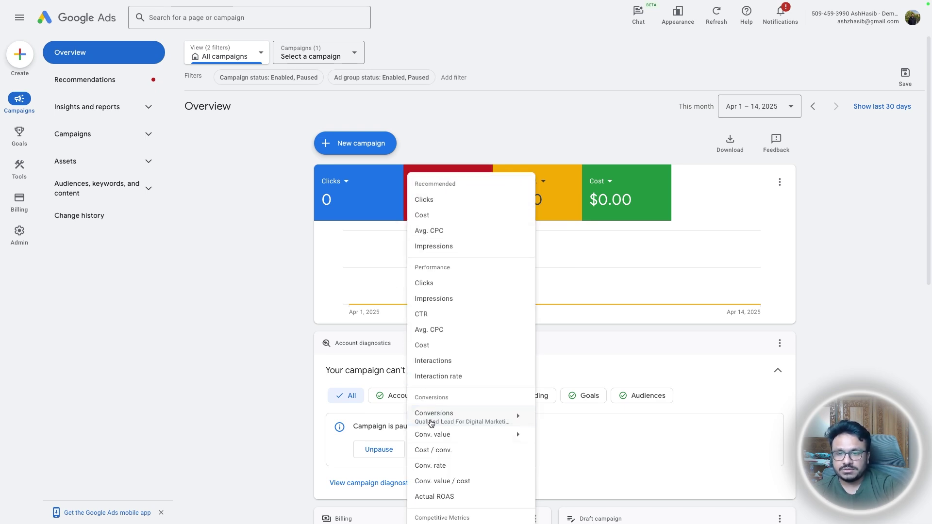
mouse_move(504, 418)
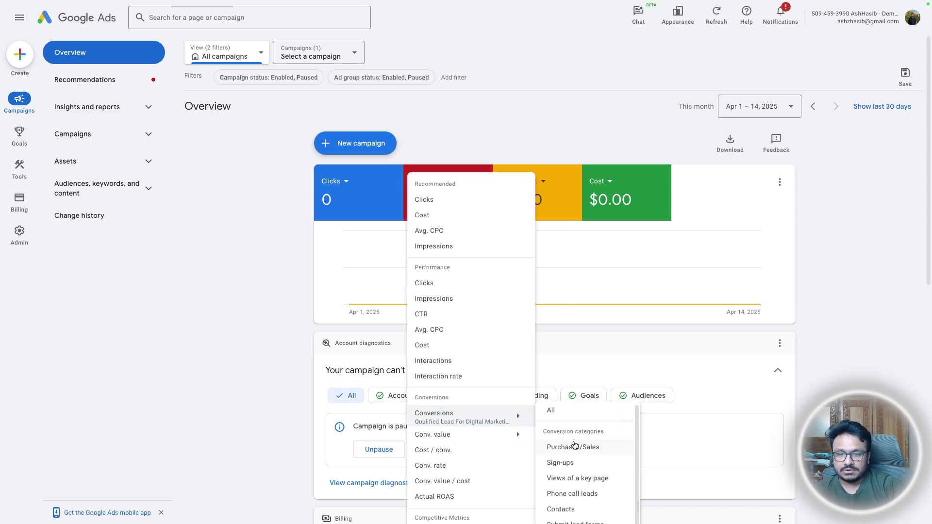
scroll(574, 445, down, 5)
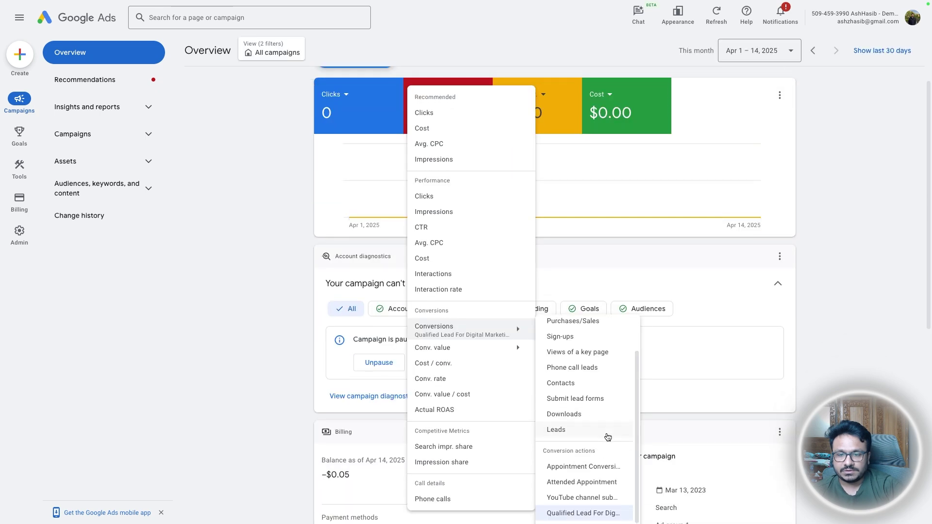
click(582, 481)
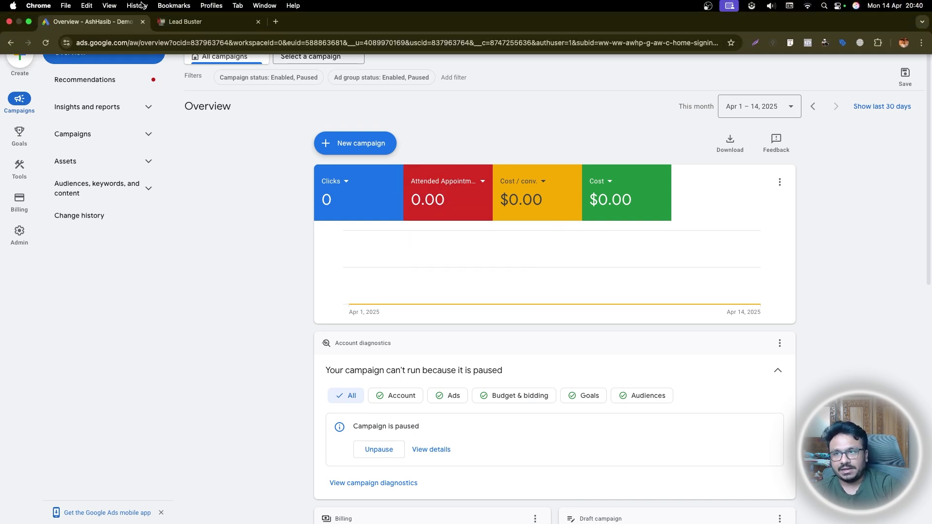
click(185, 22)
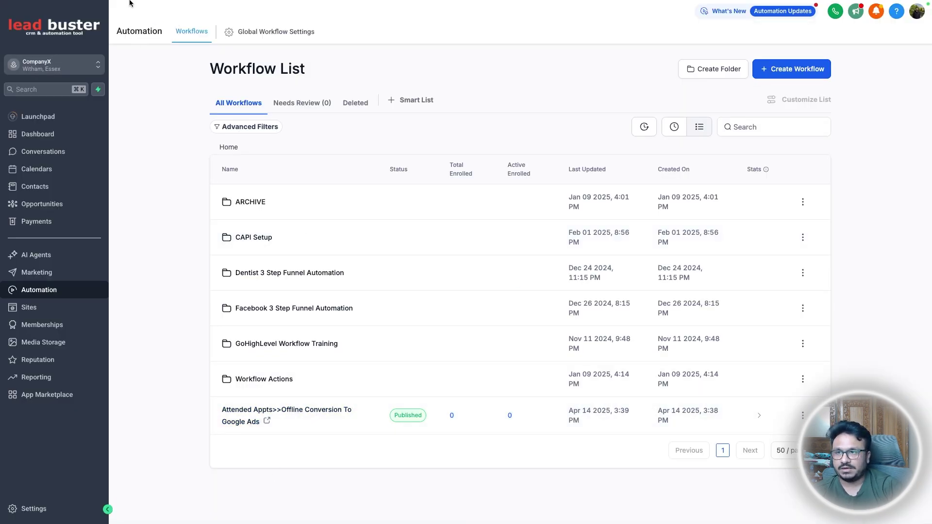
click(101, 22)
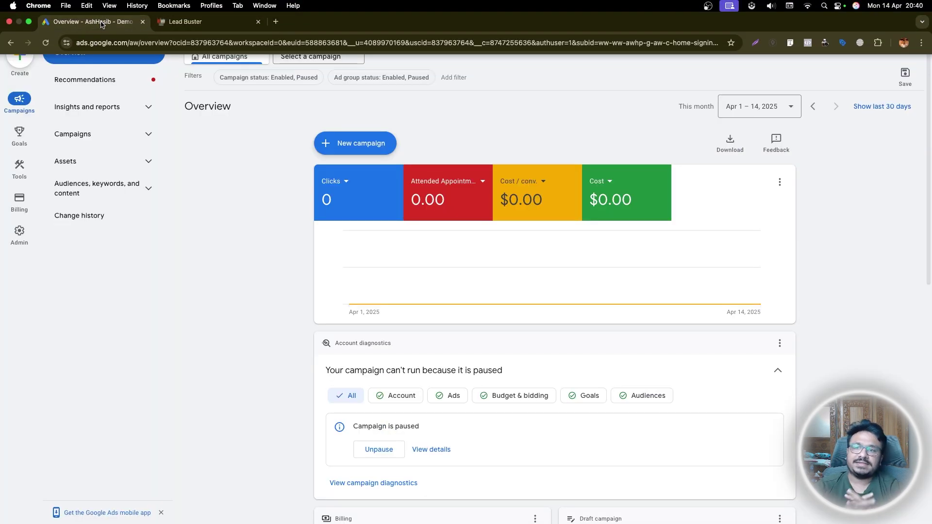